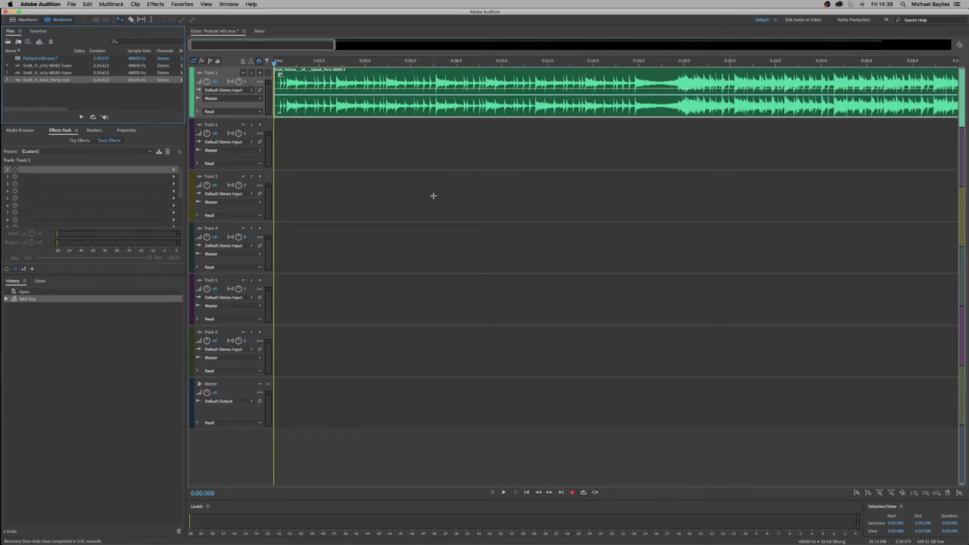
# Step: Add a keyframe to the Track 1 clip and insert the Graphic Equalizer (30 Bands) effect
pyautogui.click(318, 96)
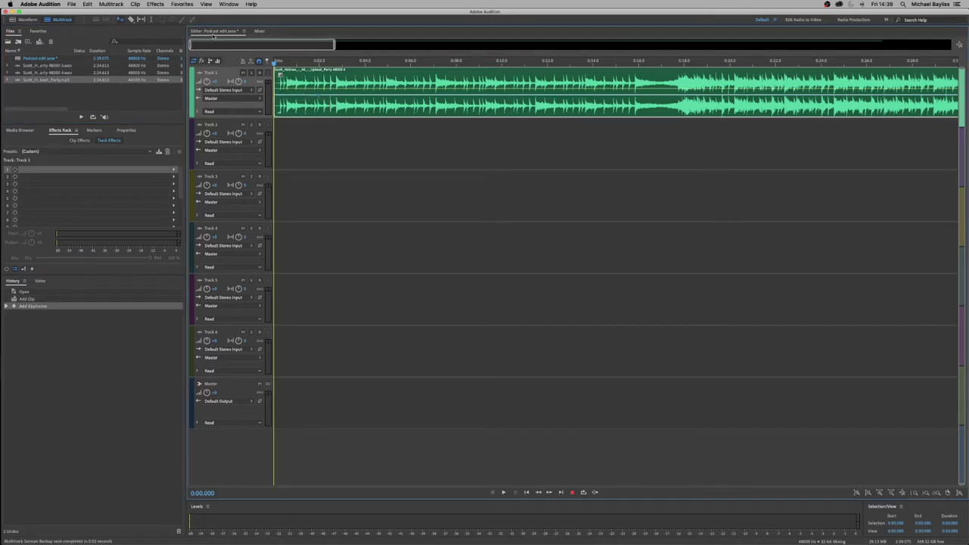
pyautogui.click(157, 4)
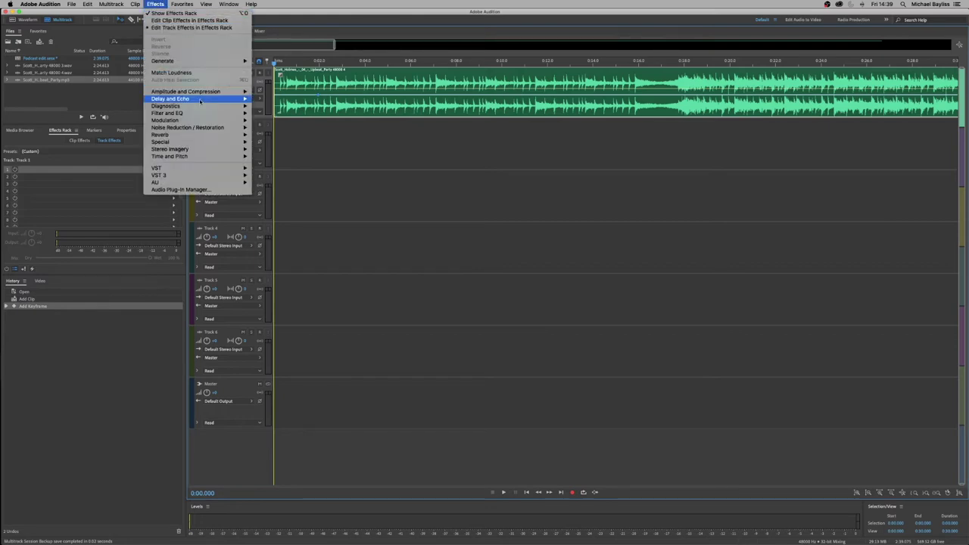
pyautogui.moveTo(198, 138)
pyautogui.moveTo(198, 114)
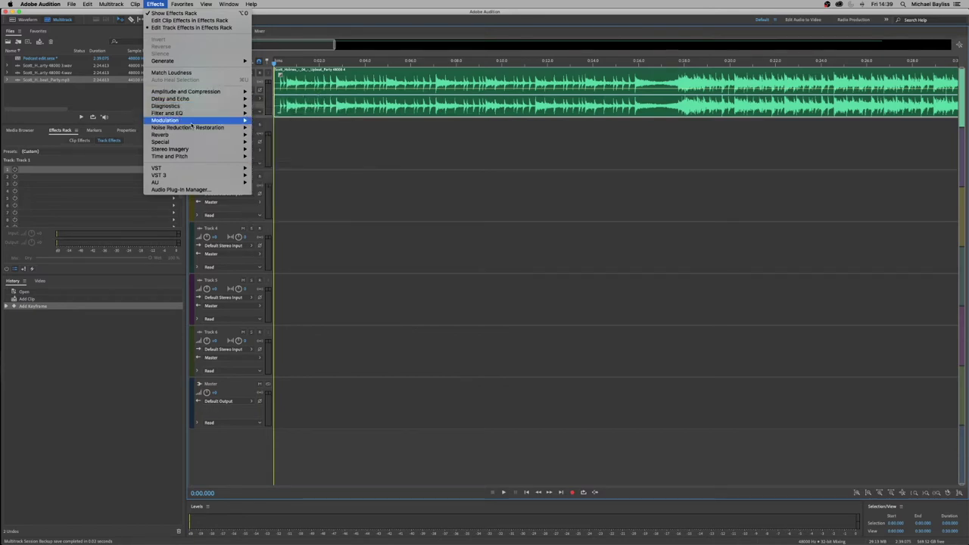
pyautogui.moveTo(192, 92)
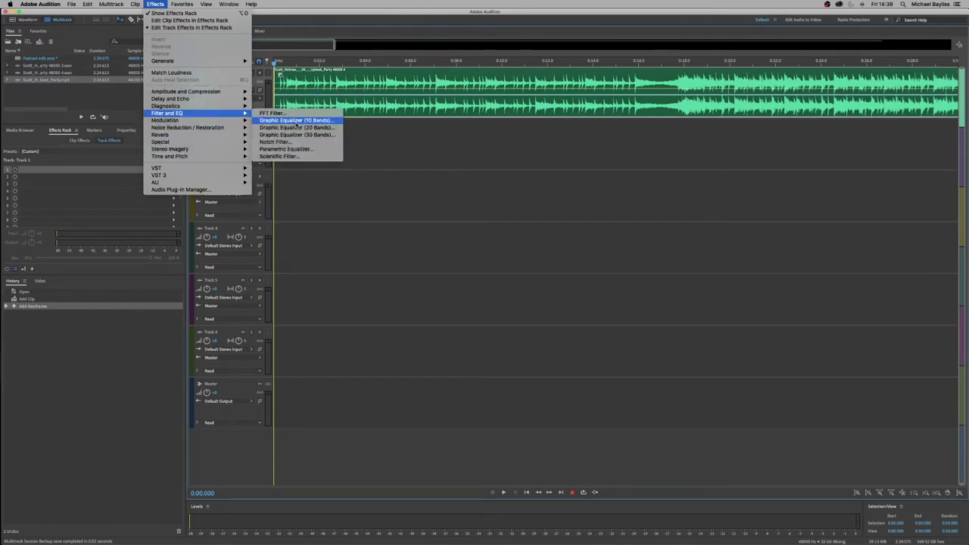
pyautogui.click(306, 135)
# Step: Apply the Classic V preset to the 30-band equalizer, start playback, and cut the 160 Hz band
pyautogui.click(384, 212)
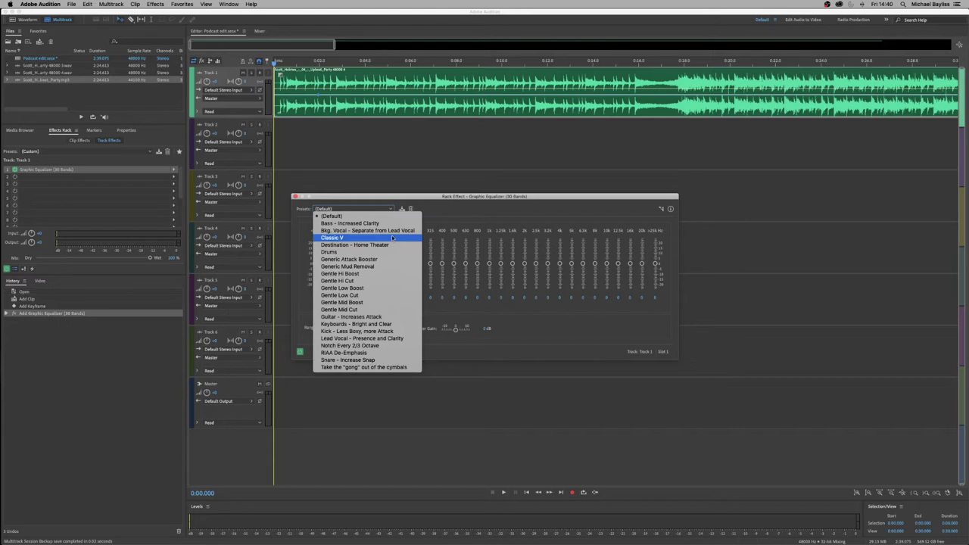
pyautogui.click(393, 239)
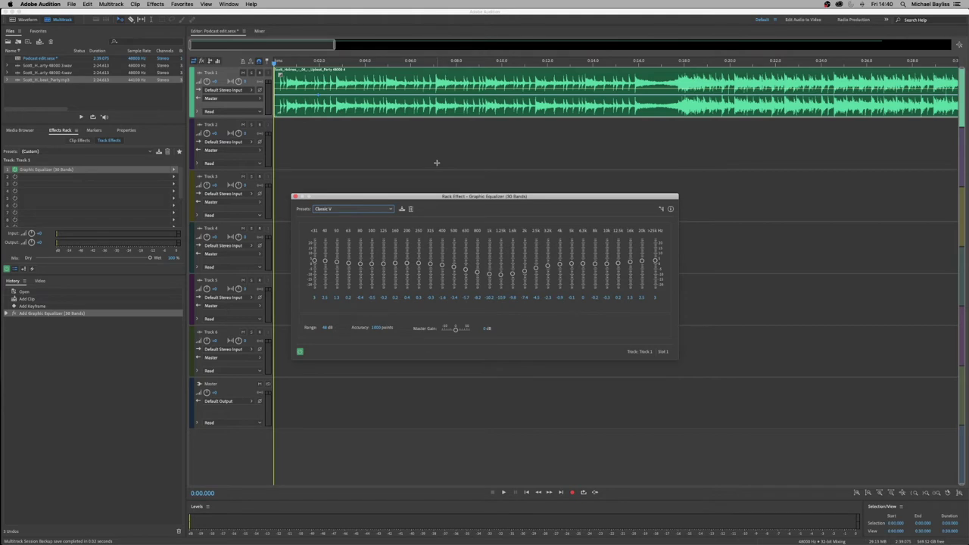
pyautogui.press('space')
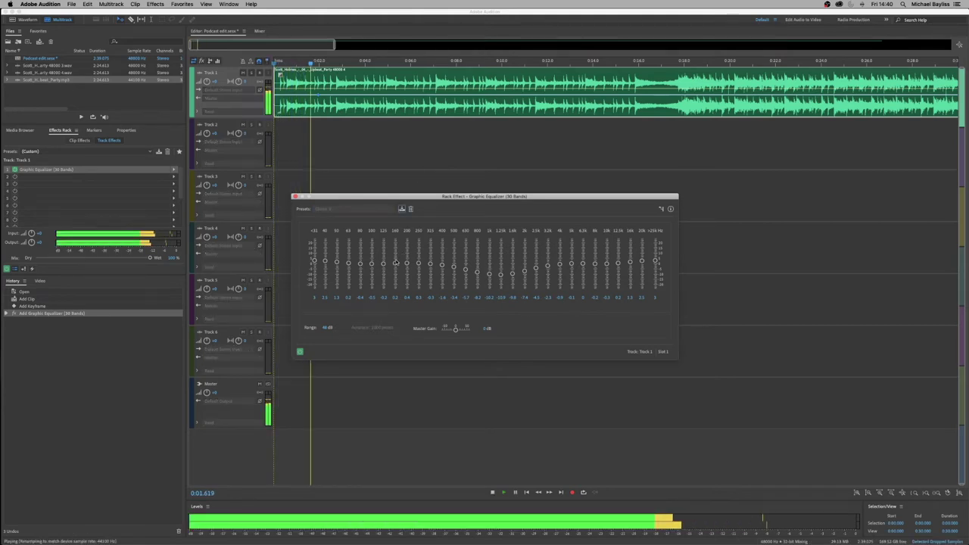
pyautogui.moveTo(395, 263); pyautogui.dragTo(430, 278)
# Step: Cut the 315, 80, 50, 40 and 31 Hz bands, lower 20k to -8.9, and raise >25k to 11.2
pyautogui.moveTo(359, 262)
pyautogui.mouseDown()
pyautogui.moveTo(359, 278)
pyautogui.moveTo(347, 254)
pyautogui.mouseUp()
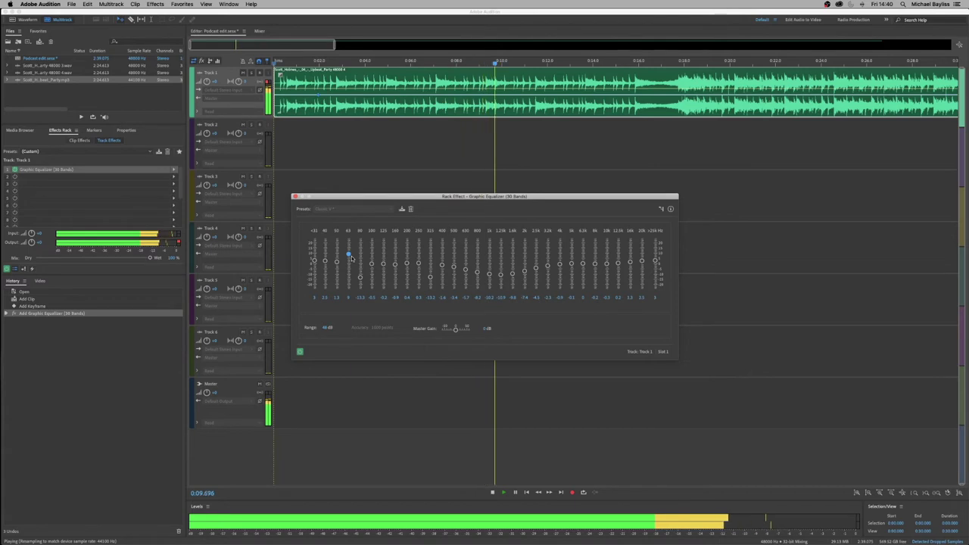
pyautogui.moveTo(336, 261); pyautogui.dragTo(314, 274)
pyautogui.click(299, 352)
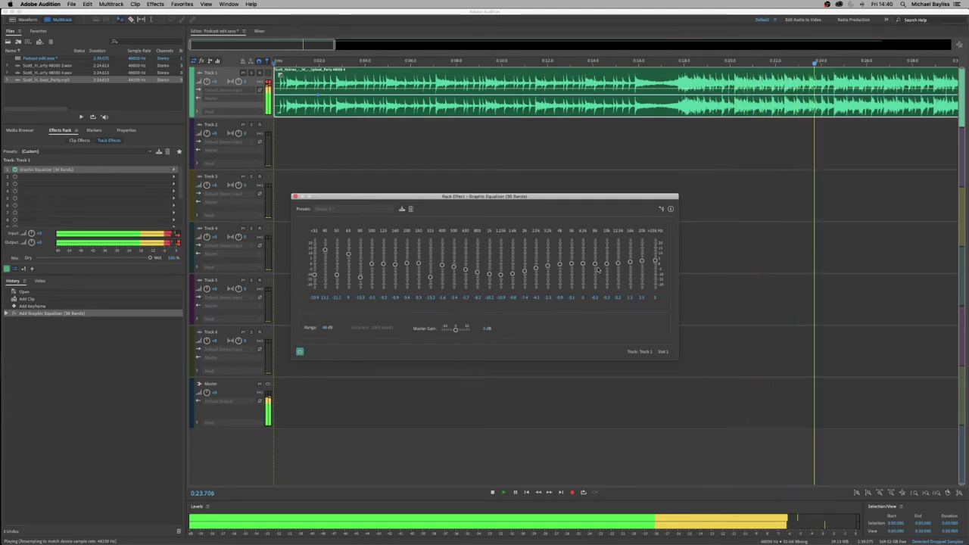
pyautogui.moveTo(314, 274)
pyautogui.mouseDown()
pyautogui.moveTo(315, 291)
pyautogui.moveTo(314, 237)
pyautogui.moveTo(326, 263)
pyautogui.mouseUp()
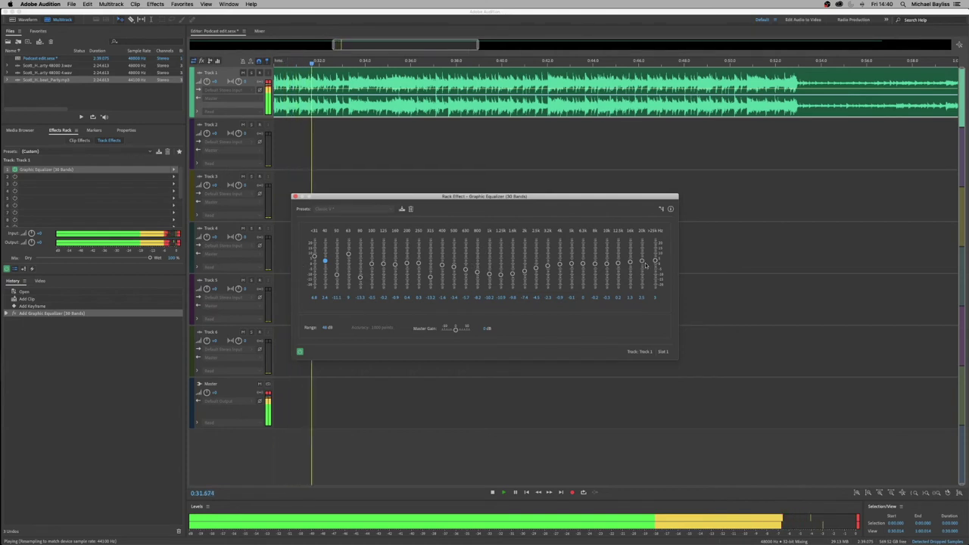
pyautogui.moveTo(642, 262)
pyautogui.mouseDown()
pyautogui.moveTo(642, 272)
pyautogui.moveTo(655, 251)
pyautogui.moveTo(630, 256)
pyautogui.mouseUp()
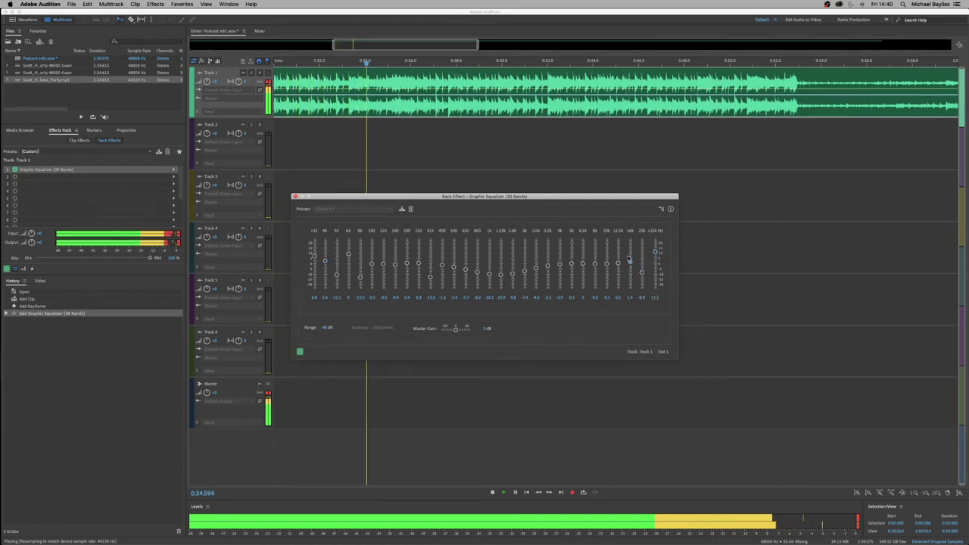
# Step: Add Amplitude and Compression > Dynamics Processing to slot 2 of Track 1's Effects Rack
pyautogui.click(83, 179)
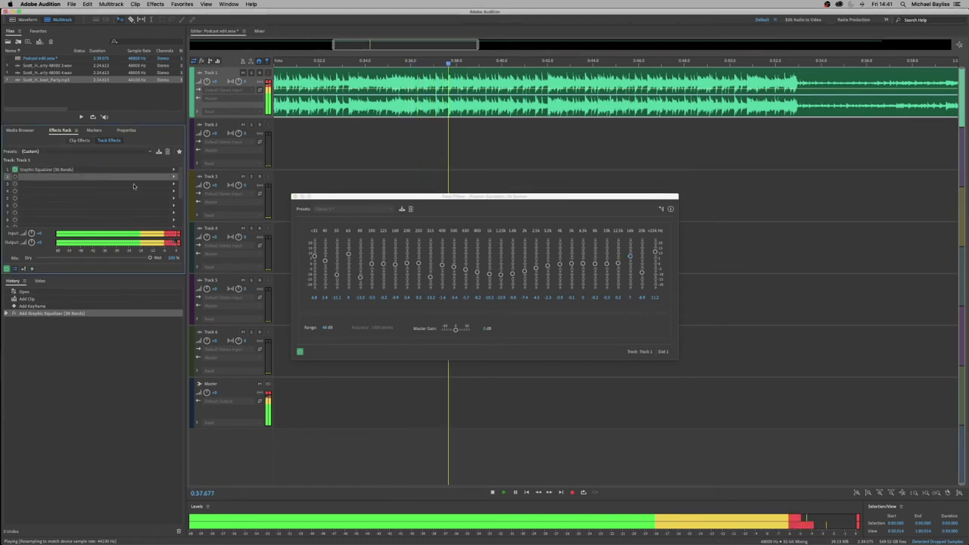
pyautogui.click(173, 176)
pyautogui.moveTo(218, 217)
pyautogui.moveTo(224, 238)
pyautogui.click(304, 232)
# Step: Apply the Classic Soft Knee preset, reshape the curve into a steep expander, then bypass it
pyautogui.click(447, 160)
pyautogui.click(447, 211)
pyautogui.moveTo(481, 224); pyautogui.dragTo(526, 247)
pyautogui.moveTo(536, 208)
pyautogui.mouseDown()
pyautogui.moveTo(532, 224)
pyautogui.moveTo(511, 210)
pyautogui.moveTo(528, 203)
pyautogui.moveTo(520, 216)
pyautogui.mouseUp()
pyautogui.click(392, 399)
# Step: Compare the equalizer and dynamics by toggling their power buttons, then stop playback
pyautogui.click(315, 357)
pyautogui.click(299, 353)
pyautogui.click(395, 404)
pyautogui.click(393, 402)
pyautogui.click(394, 401)
pyautogui.click(375, 280)
pyautogui.press('space')
# Step: Remove the Dynamics Processing and Graphic Equalizer effects from Track 1's Effects Rack
pyautogui.click(174, 184)
pyautogui.click(170, 192)
pyautogui.click(174, 177)
pyautogui.click(195, 190)
pyautogui.click(173, 170)
pyautogui.click(194, 184)
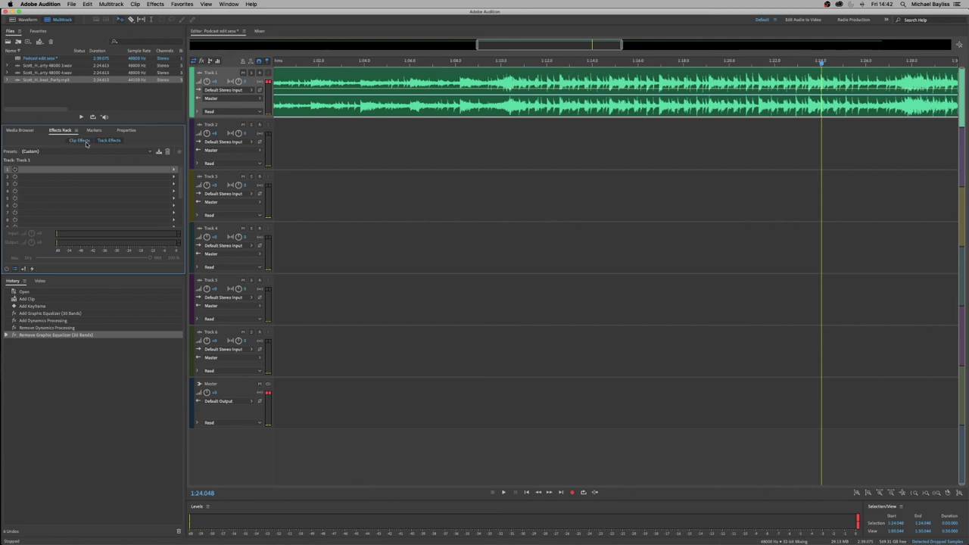